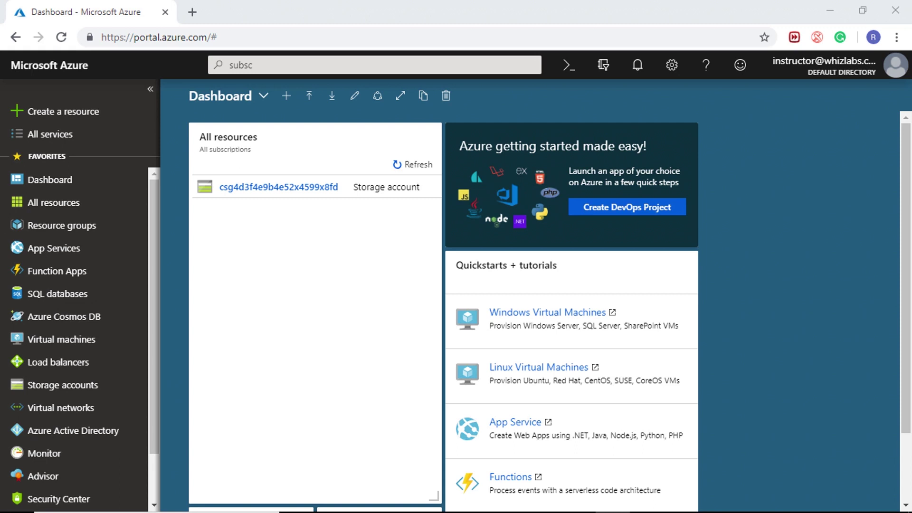
- Open the Free Trial subscription and view its access control (IAM) assignments
{"action": "left_click", "coordinate": [261, 66]}
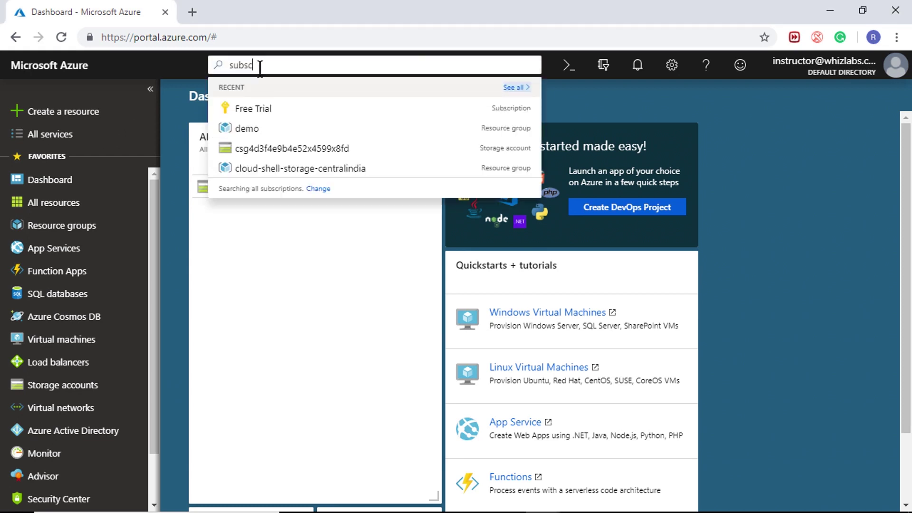
{"action": "left_click", "coordinate": [253, 111]}
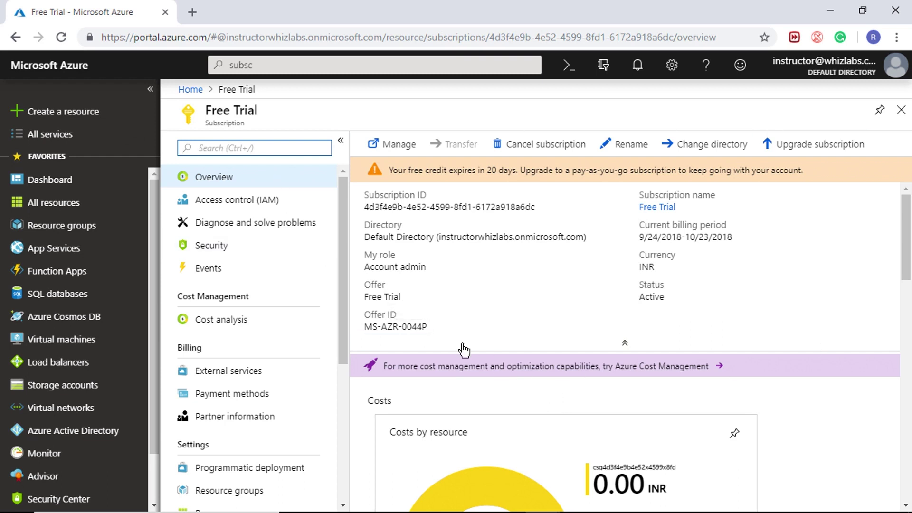
{"action": "left_click", "coordinate": [213, 202]}
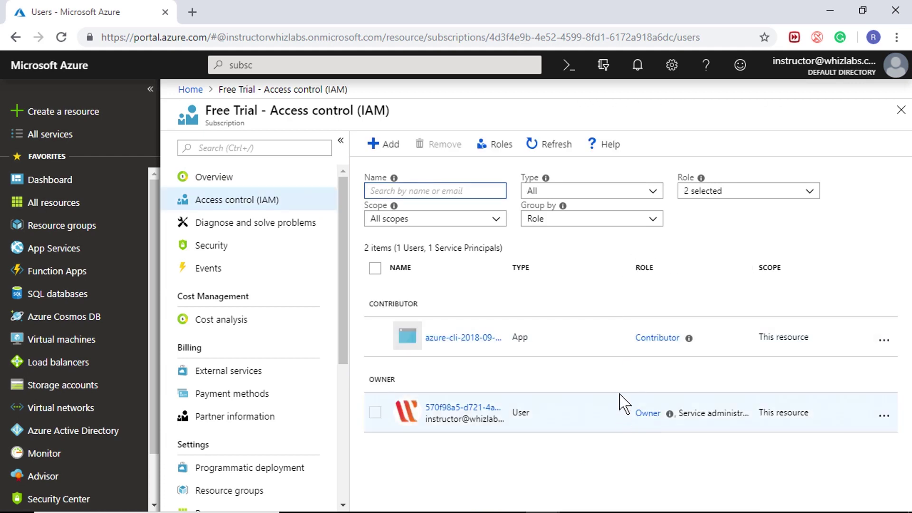
- Examine the list of roles available for the Free Trial subscription and close it
{"action": "left_click", "coordinate": [495, 144]}
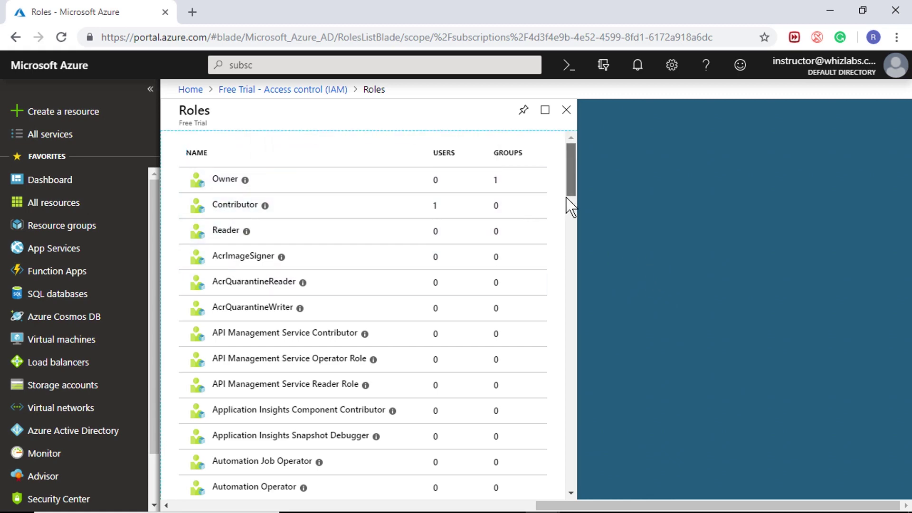
{"action": "mouse_move", "coordinate": [570, 204]}
{"action": "left_mouse_down"}
{"action": "mouse_move", "coordinate": [569, 392]}
{"action": "mouse_move", "coordinate": [585, 485]}
{"action": "mouse_move", "coordinate": [572, 151]}
{"action": "left_mouse_up"}
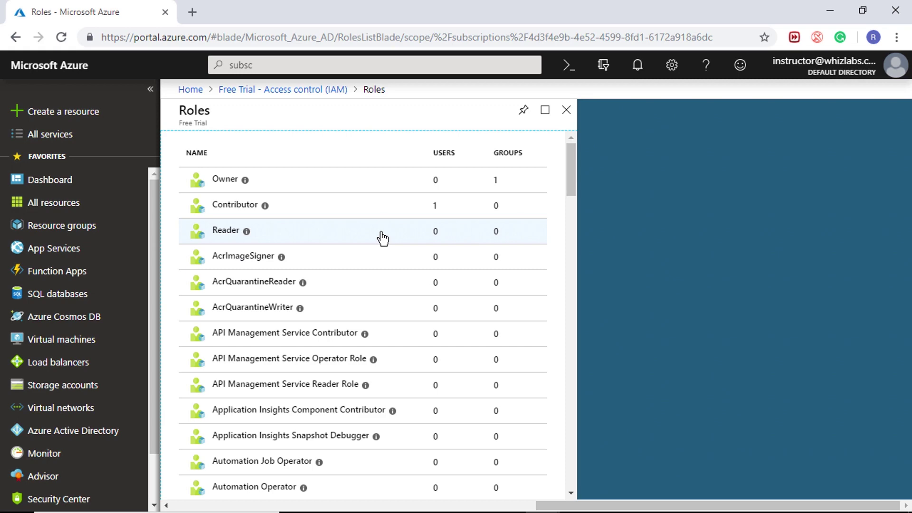
{"action": "scroll", "coordinate": [384, 241], "scroll_direction": "down", "scroll_amount": 8}
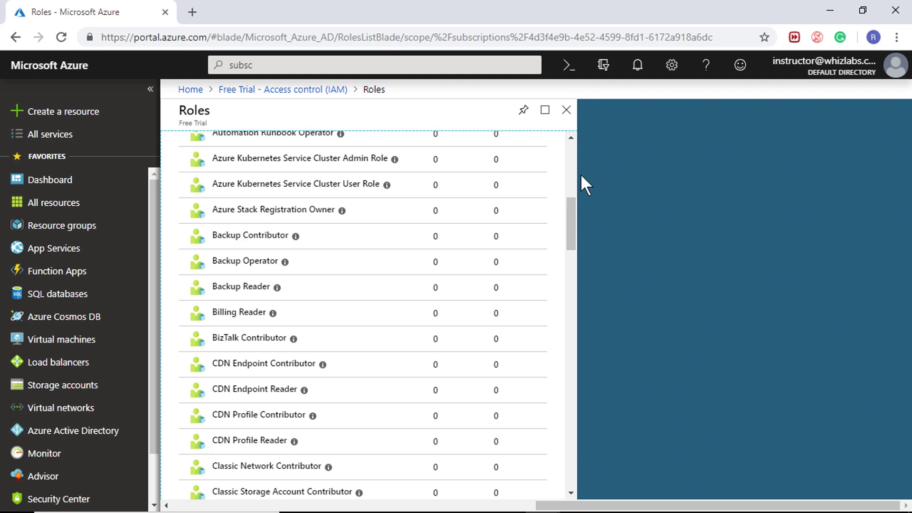
{"action": "left_click", "coordinate": [573, 117]}
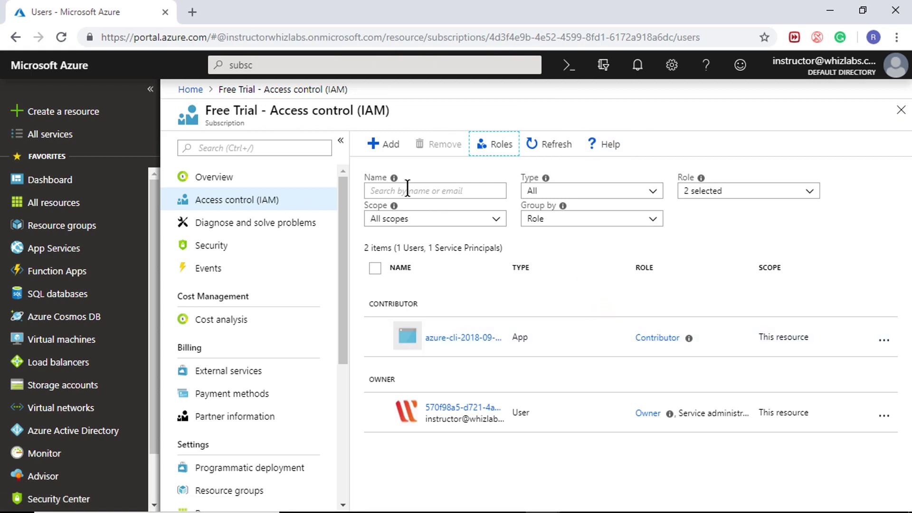
- Start adding a permission to the Free Trial subscription and look through the assignable roles
{"action": "left_click", "coordinate": [383, 148]}
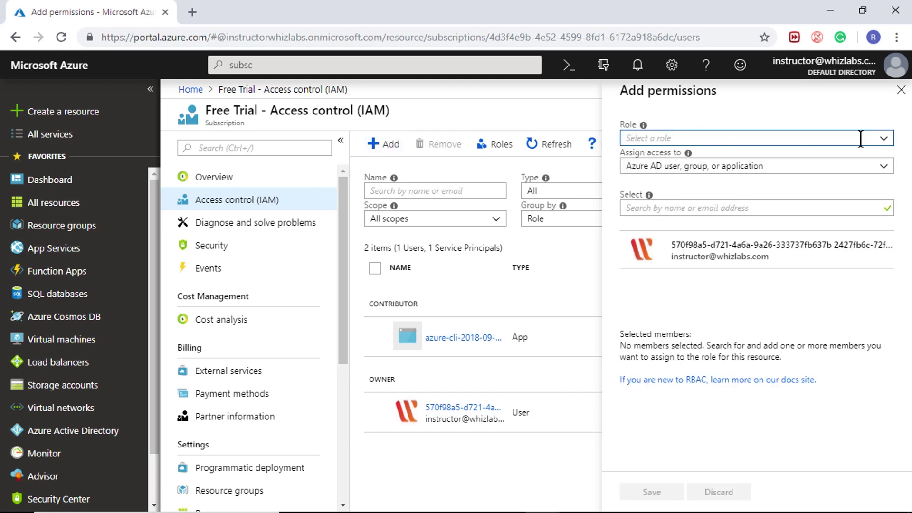
{"action": "left_click", "coordinate": [886, 146]}
{"action": "scroll", "coordinate": [773, 290], "scroll_direction": "down", "scroll_amount": 10}
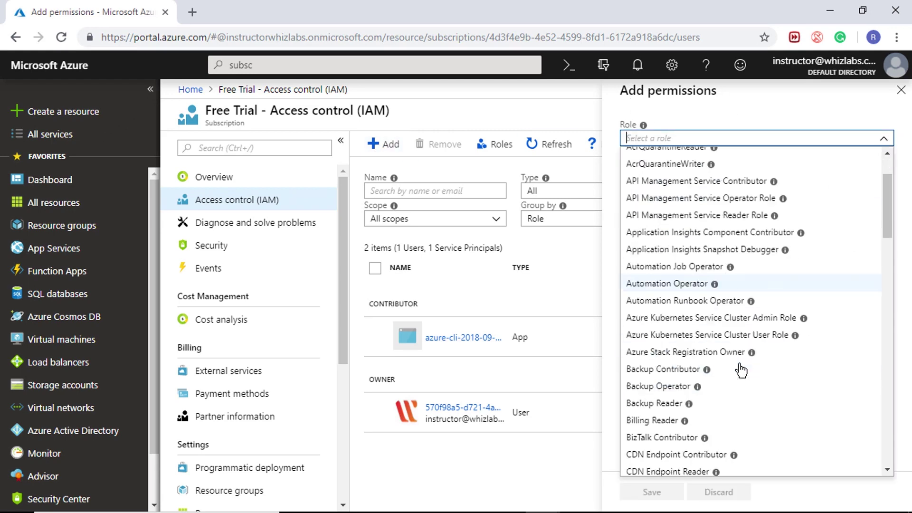
{"action": "scroll", "coordinate": [713, 356], "scroll_direction": "up", "scroll_amount": 10}
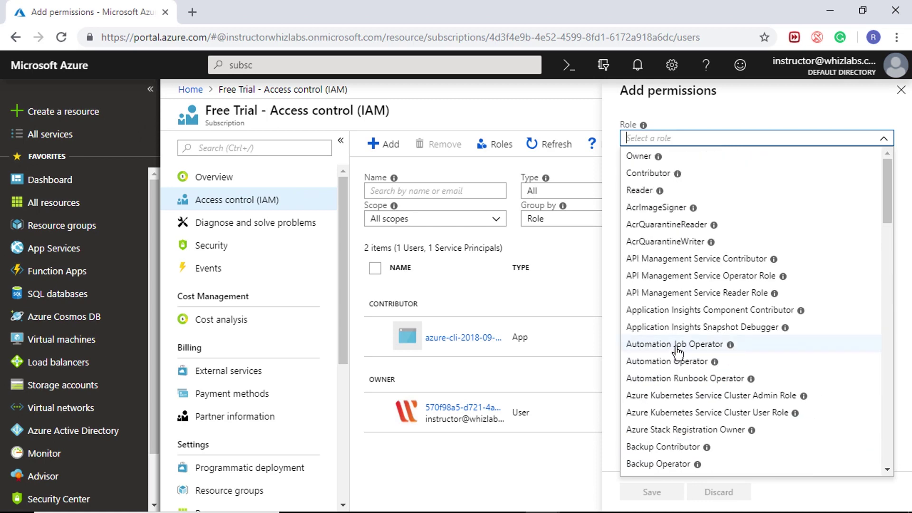
{"action": "left_click", "coordinate": [722, 119]}
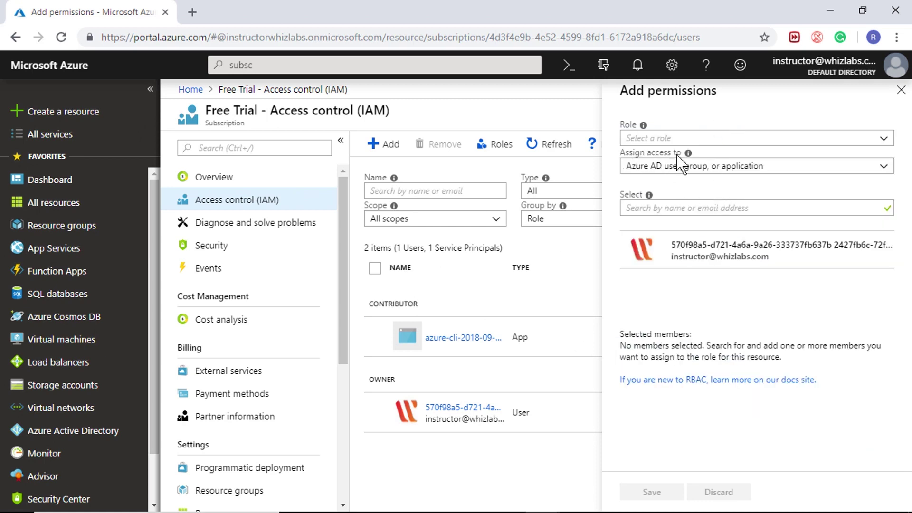
- Fill in the permission with access assigned to Azure AD user, group, or application and the Contributor role, ready for choosing a member
{"action": "left_click", "coordinate": [662, 169]}
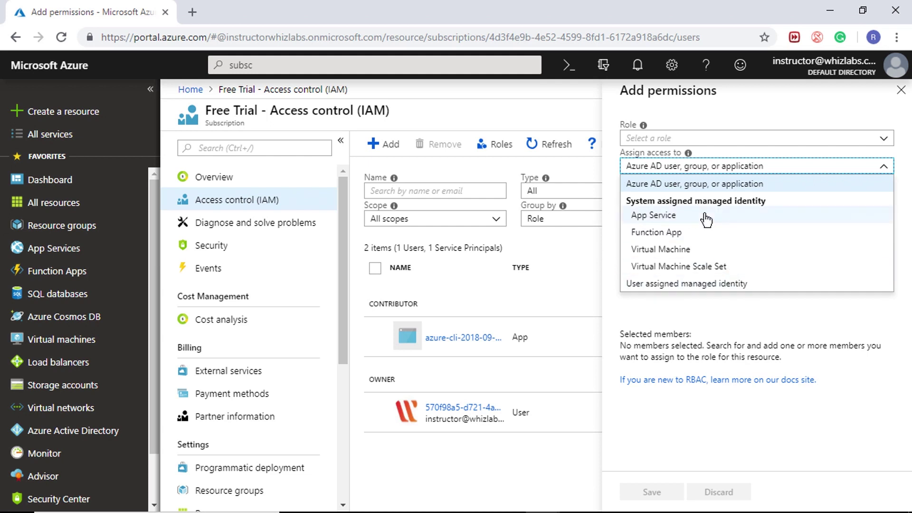
{"action": "left_click", "coordinate": [660, 185]}
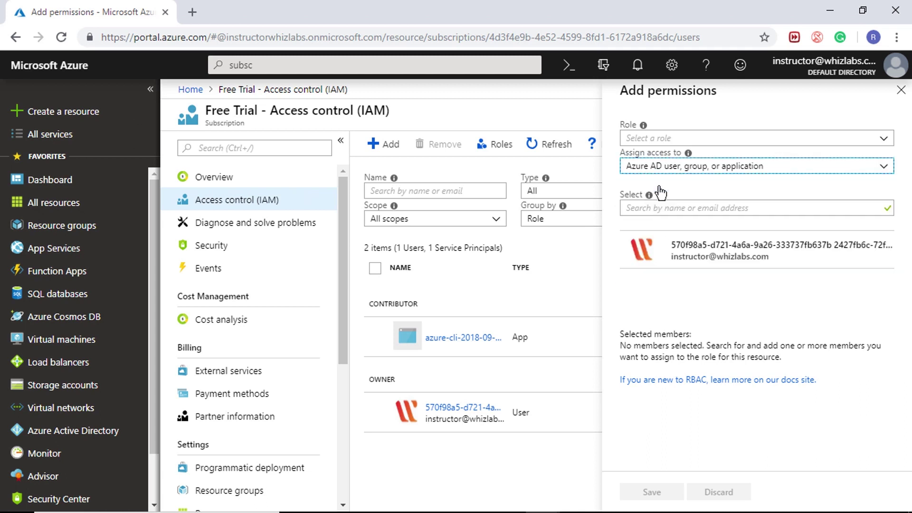
{"action": "left_click", "coordinate": [669, 138]}
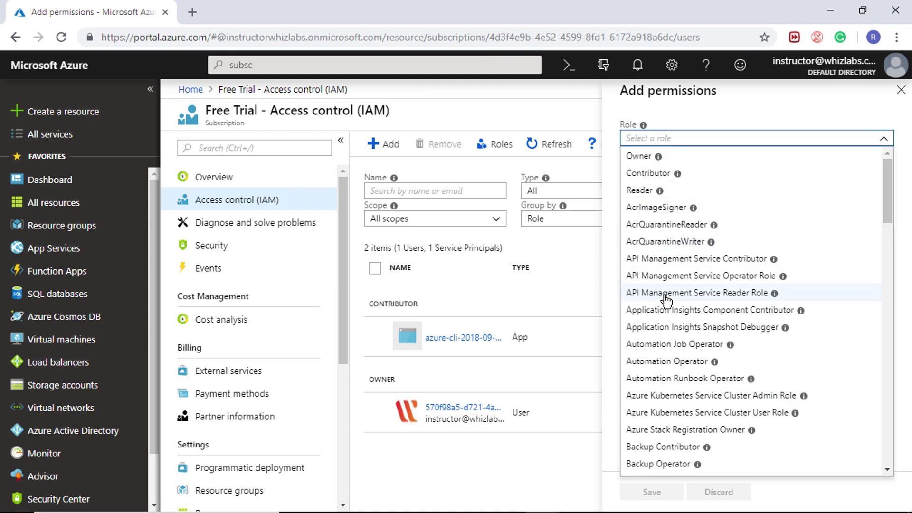
{"action": "left_click", "coordinate": [650, 174]}
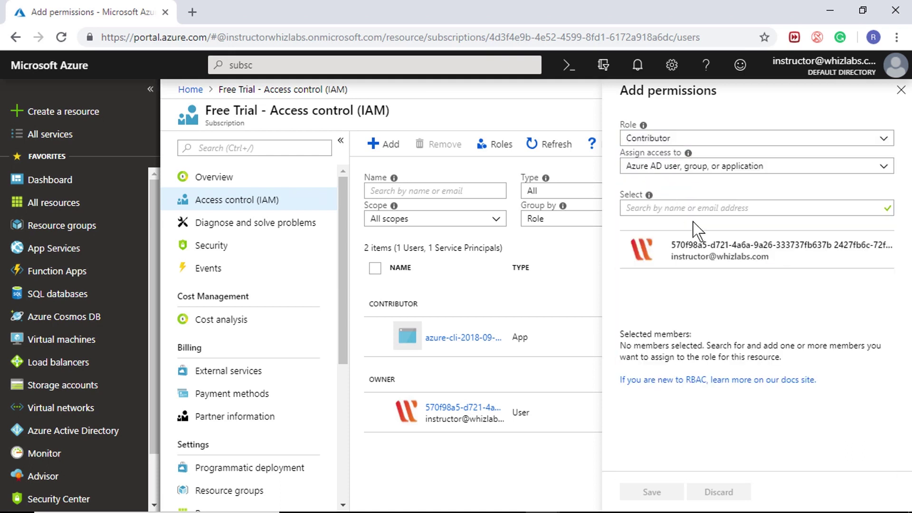
{"action": "left_click", "coordinate": [649, 209]}
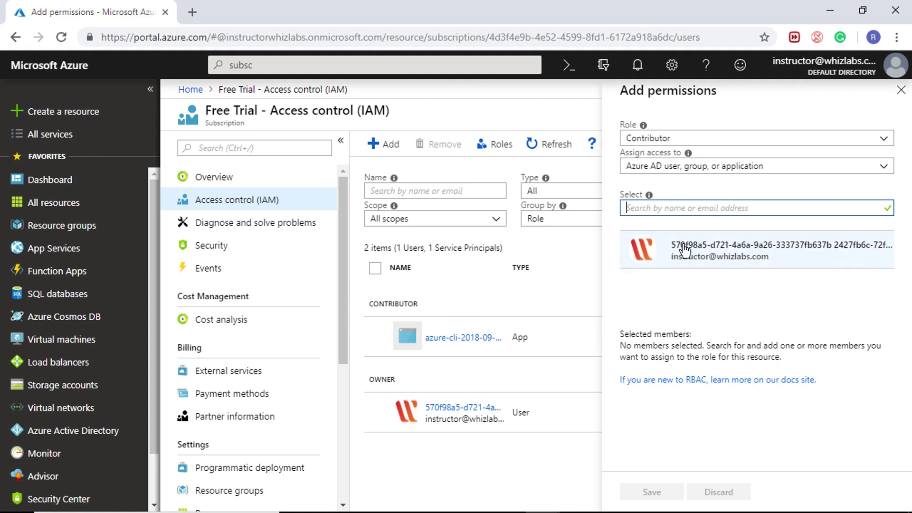
- Examine the users list, the new user form and the groups section in Azure Active Directory
{"action": "left_click", "coordinate": [68, 442]}
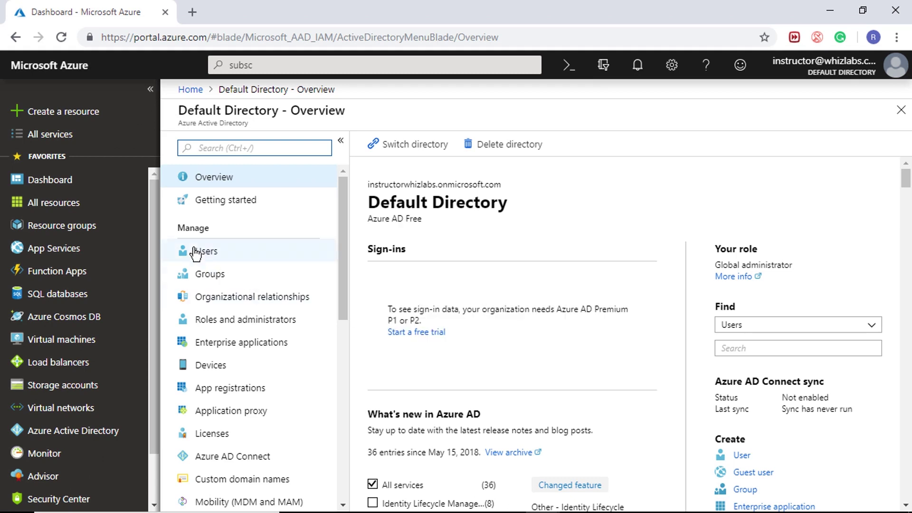
{"action": "left_click", "coordinate": [206, 250]}
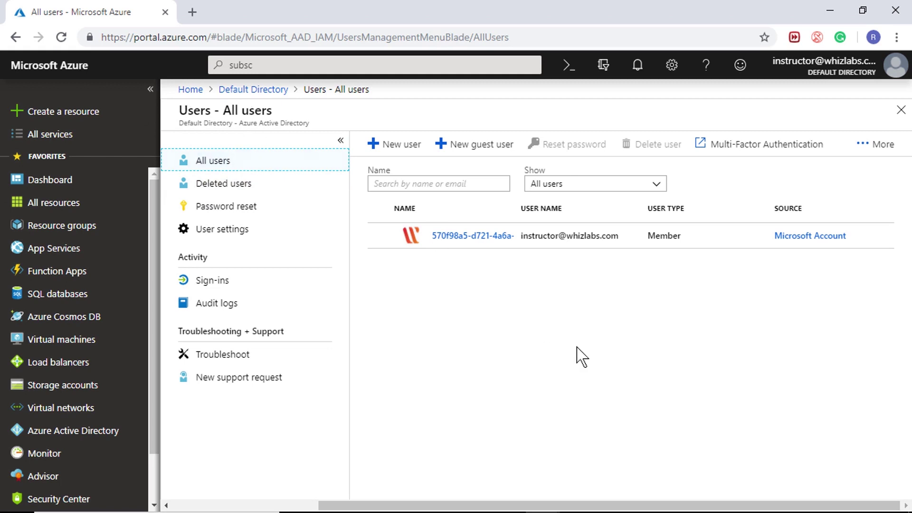
{"action": "left_click", "coordinate": [393, 145]}
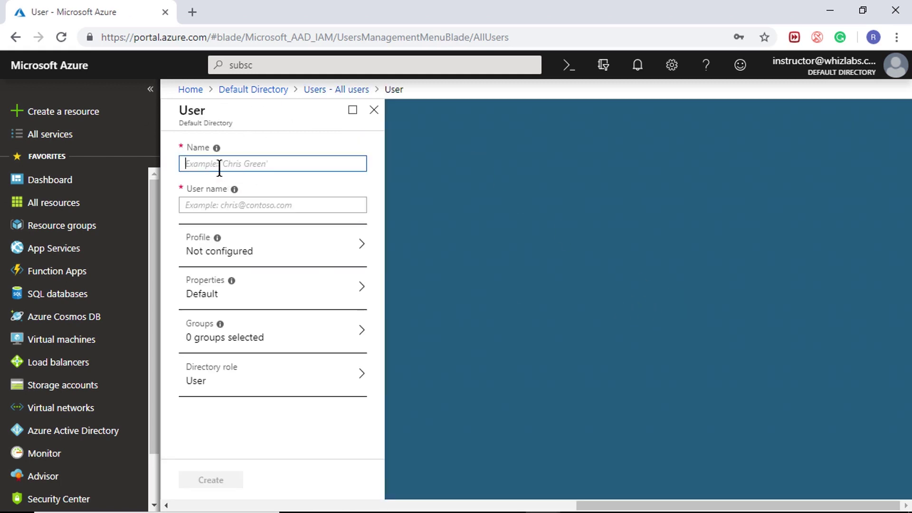
{"action": "left_click", "coordinate": [375, 111]}
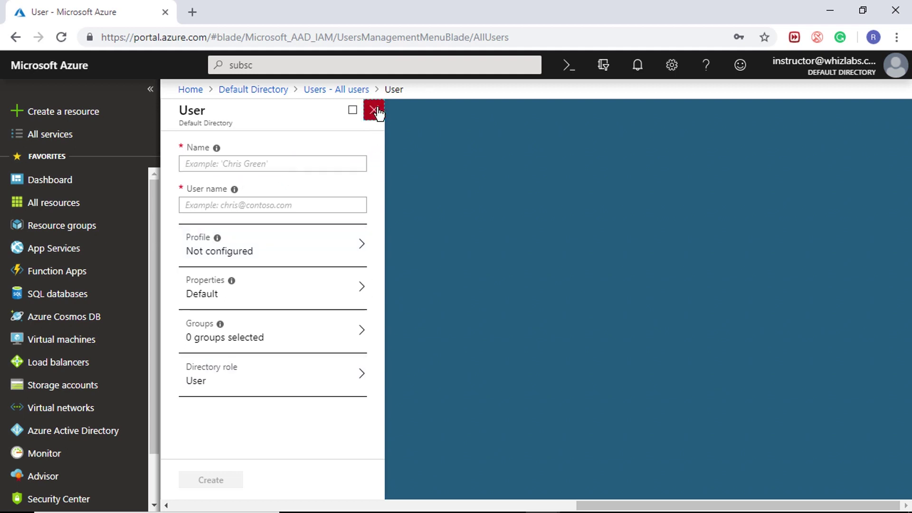
{"action": "left_click", "coordinate": [900, 110]}
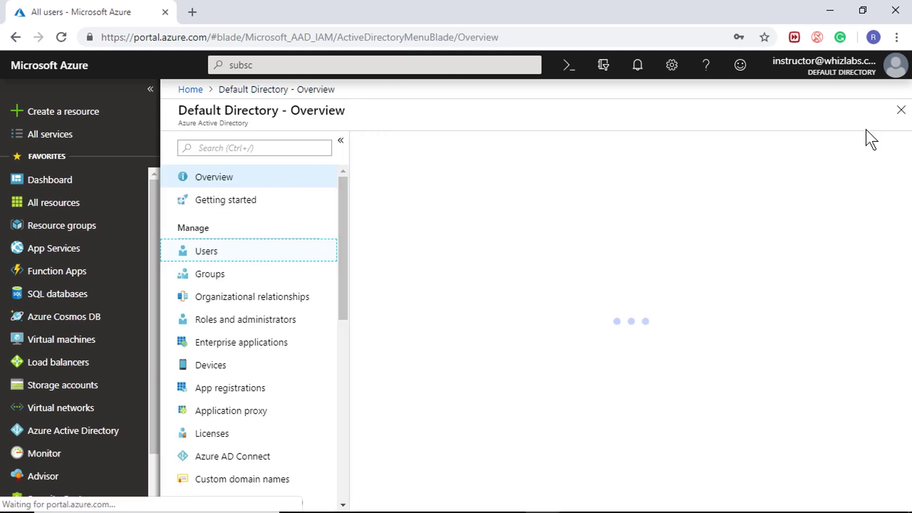
{"action": "left_click", "coordinate": [224, 279]}
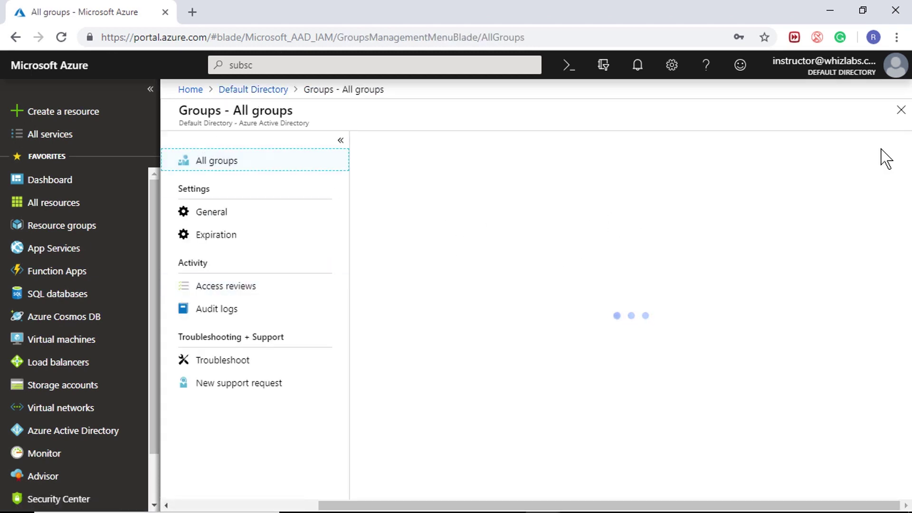
{"action": "left_click", "coordinate": [900, 110]}
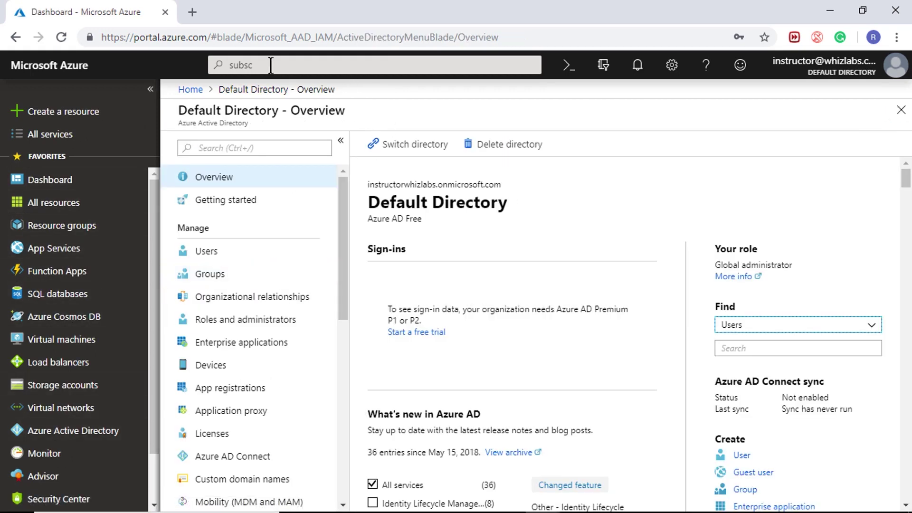
- View the Free Trial subscription overview and the access control (IAM) of the demo resource group
{"action": "left_click", "coordinate": [270, 65]}
{"action": "left_click", "coordinate": [259, 111]}
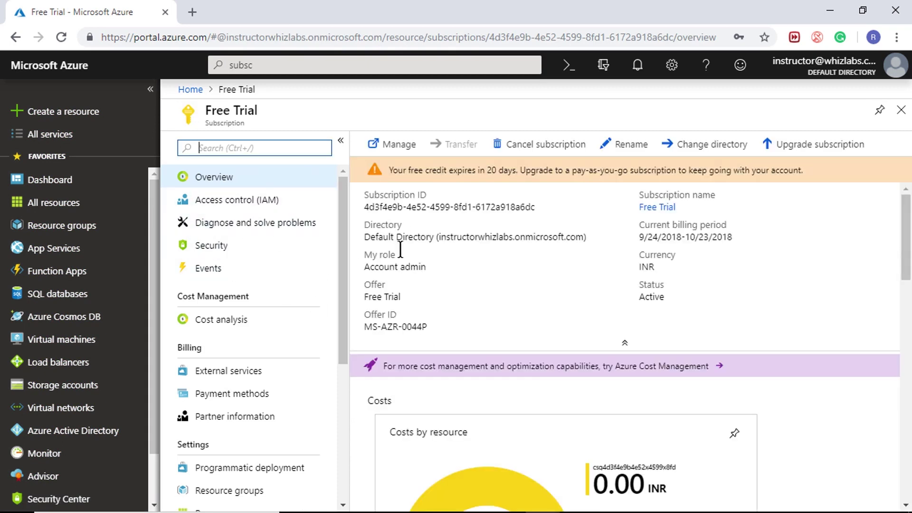
{"action": "left_click", "coordinate": [78, 225]}
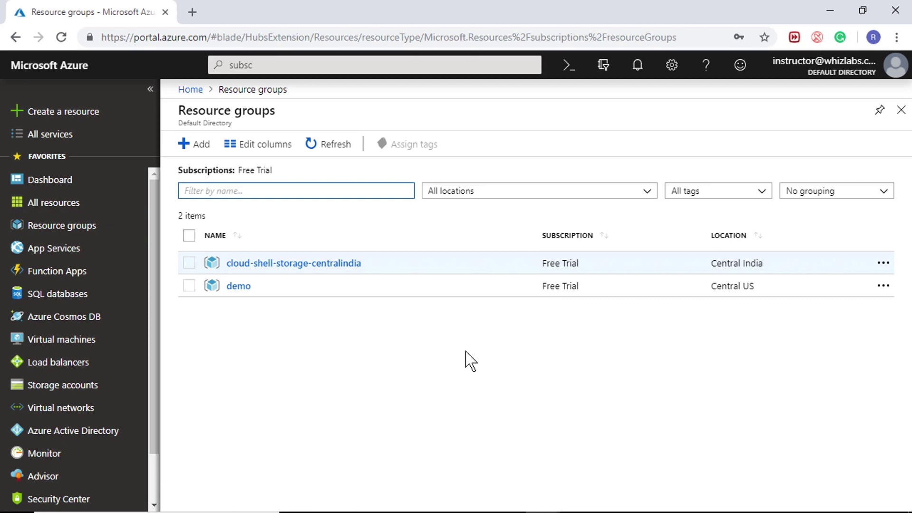
{"action": "left_click", "coordinate": [245, 285]}
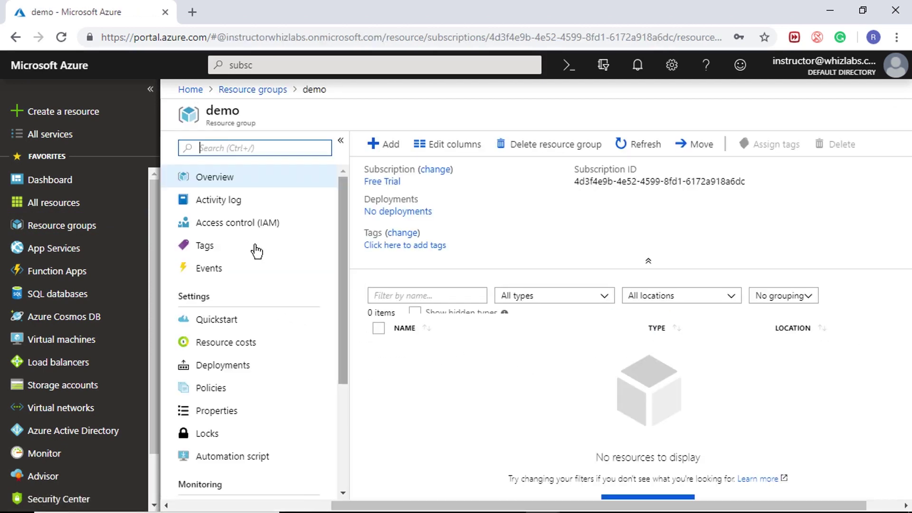
{"action": "left_click", "coordinate": [279, 224]}
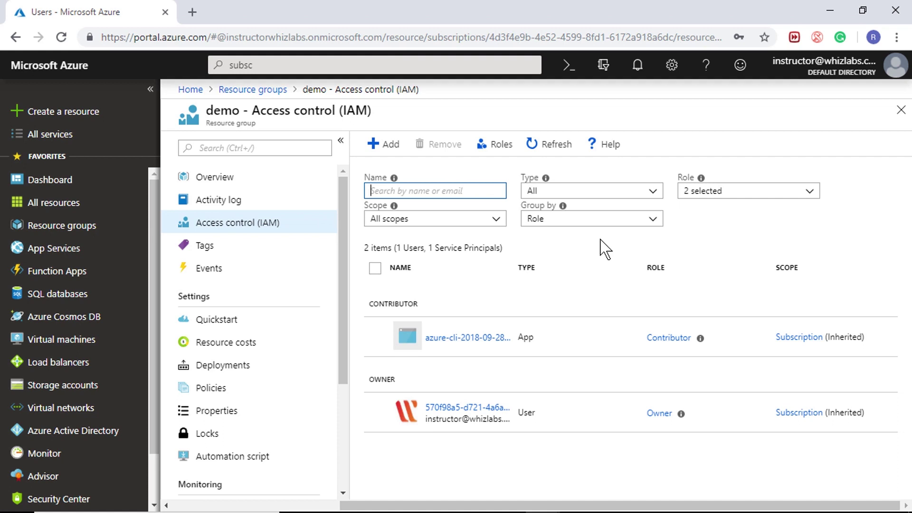
{"action": "left_click", "coordinate": [901, 110]}
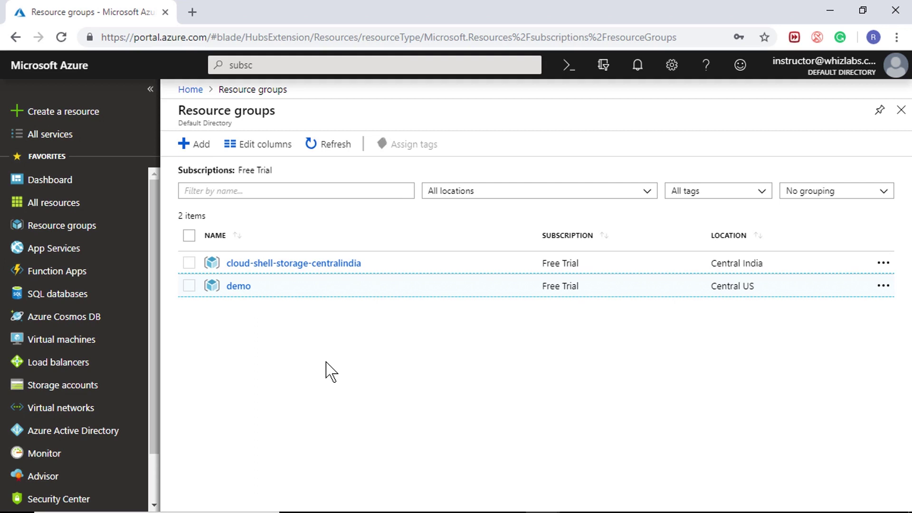
- View the access control (IAM) of the storage account in the cloud-shell-storage-centralindia resource group
{"action": "left_click", "coordinate": [316, 263]}
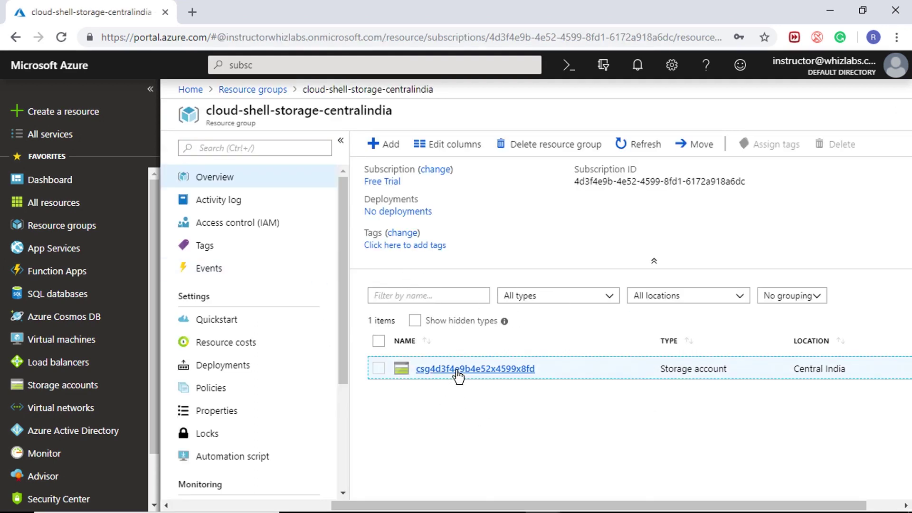
{"action": "left_click", "coordinate": [457, 370]}
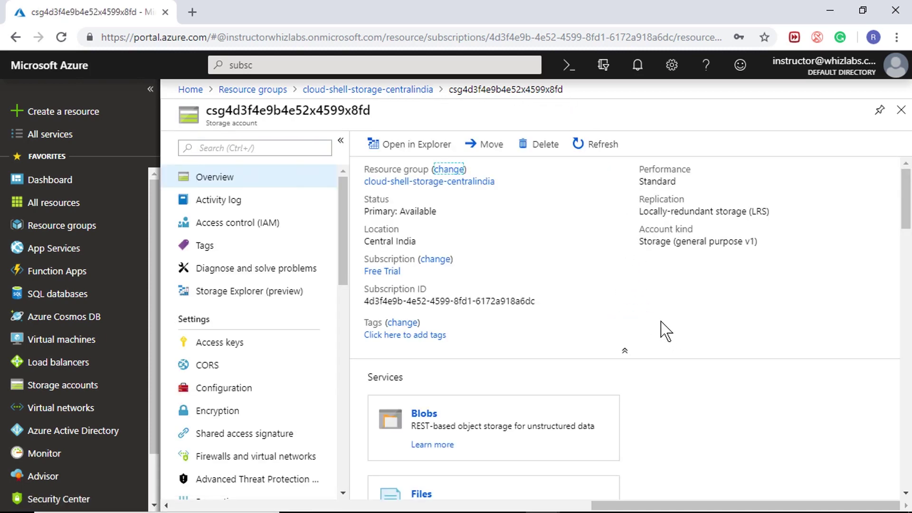
{"action": "left_click", "coordinate": [280, 222]}
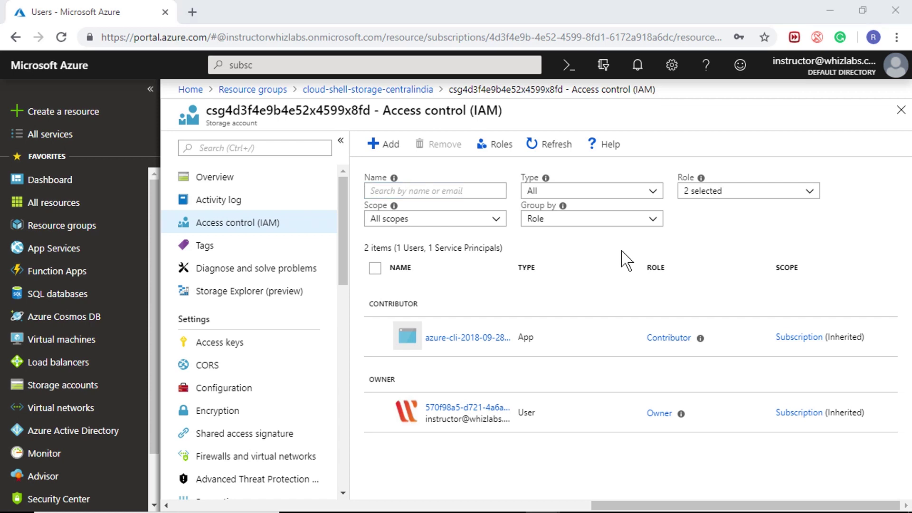
- Open Cloud Shell, enlarge its pane and switch the session from Bash to PowerShell
{"action": "left_click", "coordinate": [568, 65]}
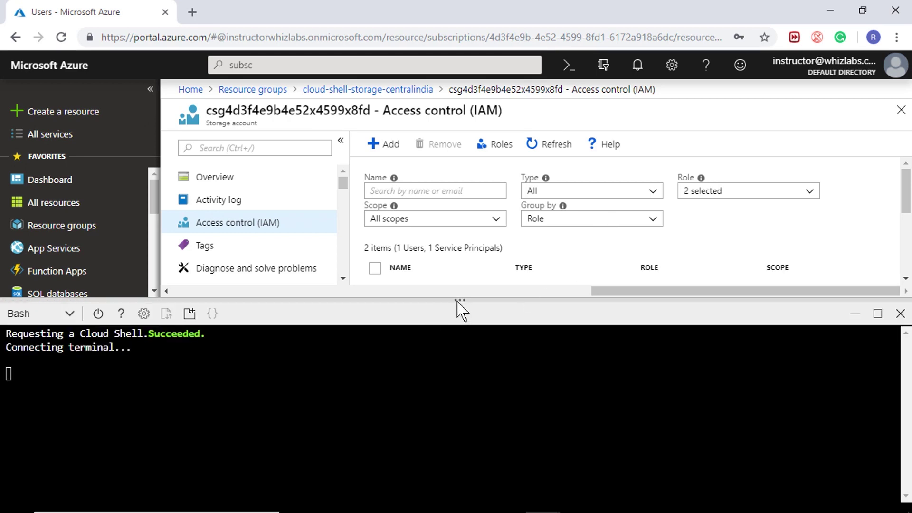
{"action": "left_click_drag", "start_coordinate": [460, 299], "coordinate": [463, 193]}
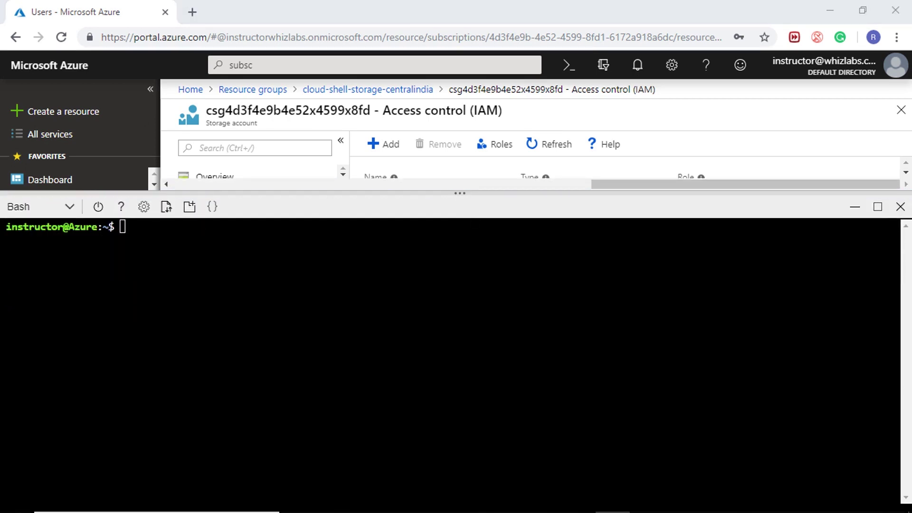
{"action": "left_click", "coordinate": [53, 208]}
{"action": "left_click", "coordinate": [40, 236]}
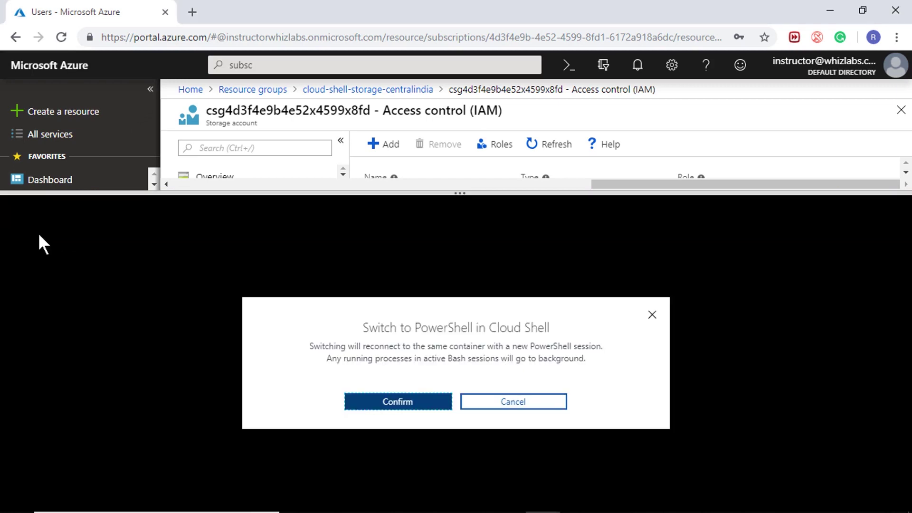
{"action": "left_click", "coordinate": [398, 403]}
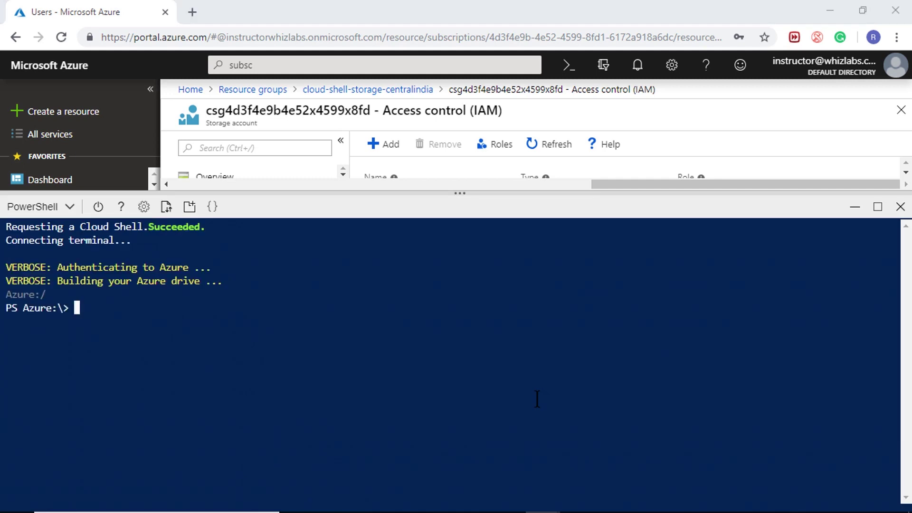
- Run Get-AzureRmRoleDefinition "Contributor" in the PowerShell session to display the Contributor role definition
{"action": "right_click", "coordinate": [476, 369]}
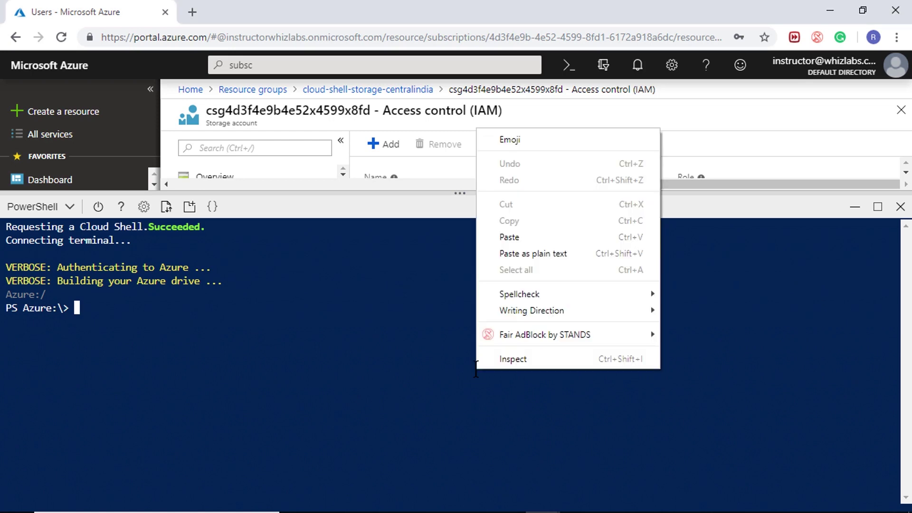
{"action": "left_click", "coordinate": [513, 238]}
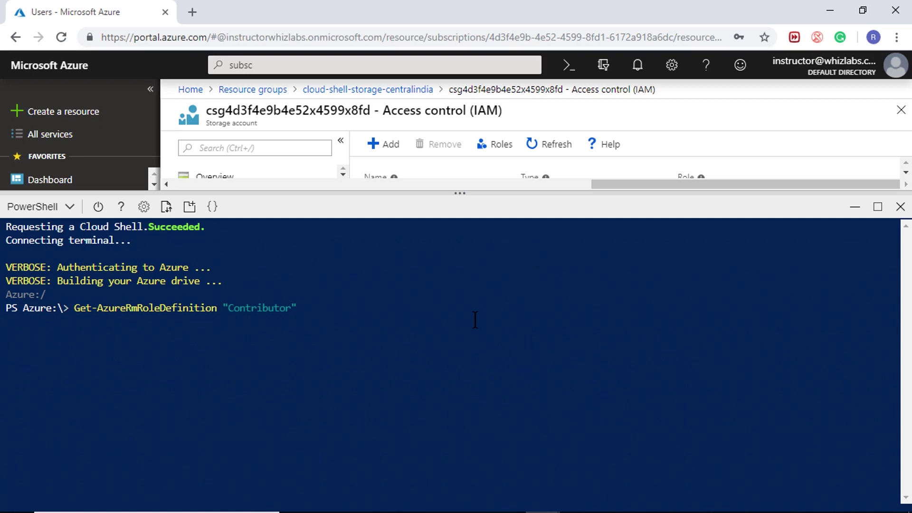
{"action": "key", "text": "Return"}
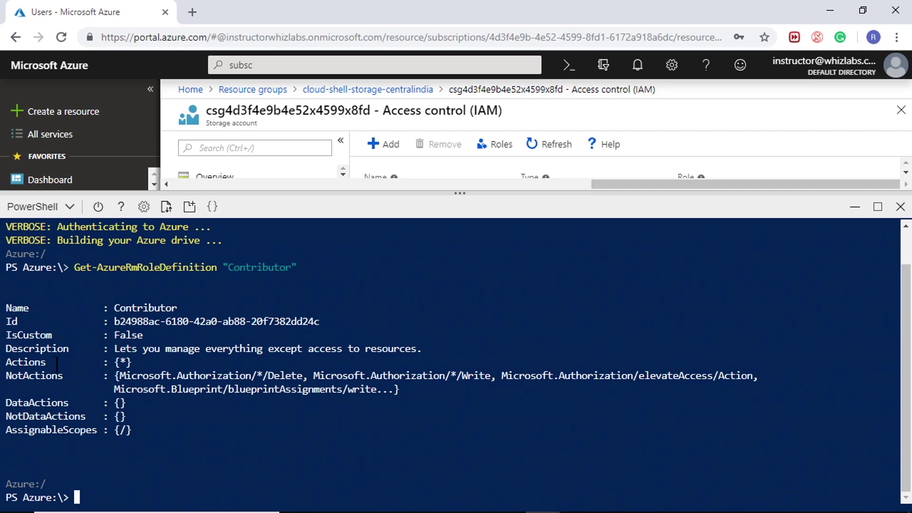
- Examine the Contributor role definition's actions, excluded actions, data actions, assignable scopes, name, ID and custom-role flag
{"action": "left_click_drag", "start_coordinate": [6, 362], "coordinate": [170, 427]}
{"action": "left_click", "coordinate": [171, 427]}
{"action": "left_click_drag", "start_coordinate": [18, 363], "coordinate": [147, 361]}
{"action": "left_click", "coordinate": [145, 361]}
{"action": "left_click_drag", "start_coordinate": [13, 378], "coordinate": [542, 376]}
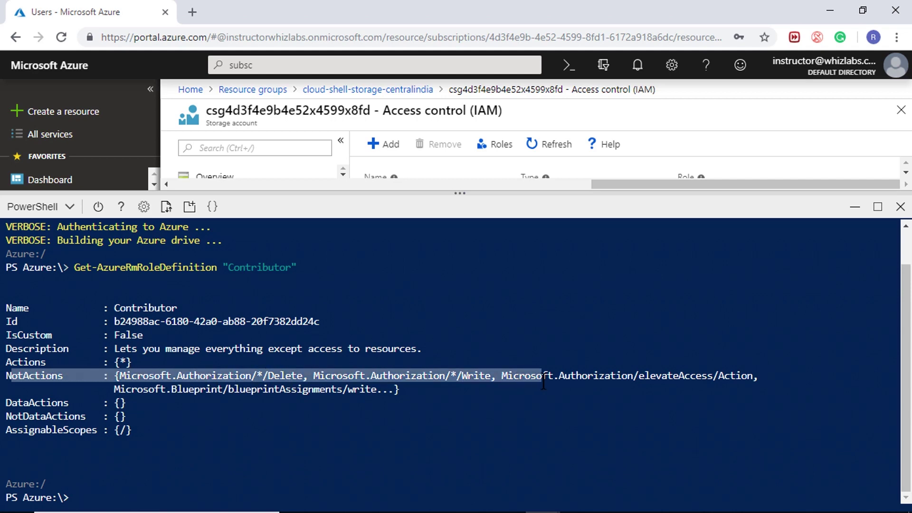
{"action": "left_click", "coordinate": [445, 390]}
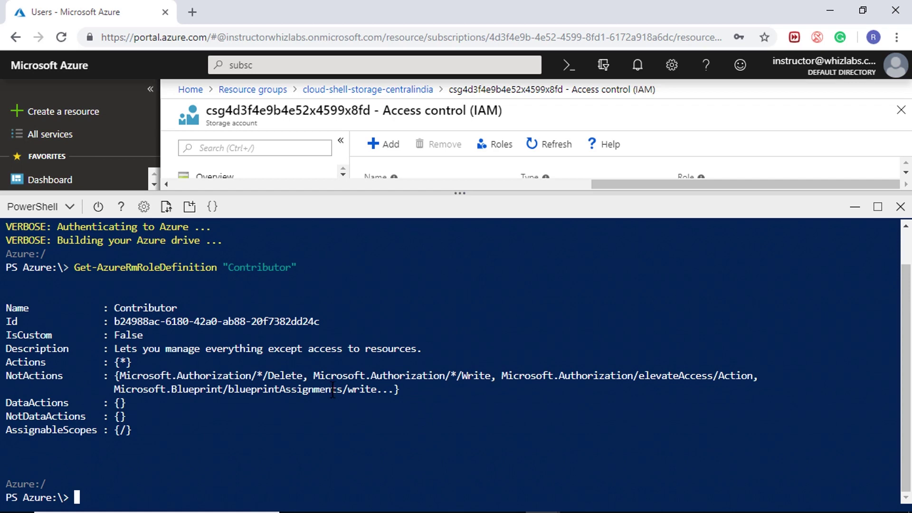
{"action": "left_click_drag", "start_coordinate": [13, 404], "coordinate": [133, 417]}
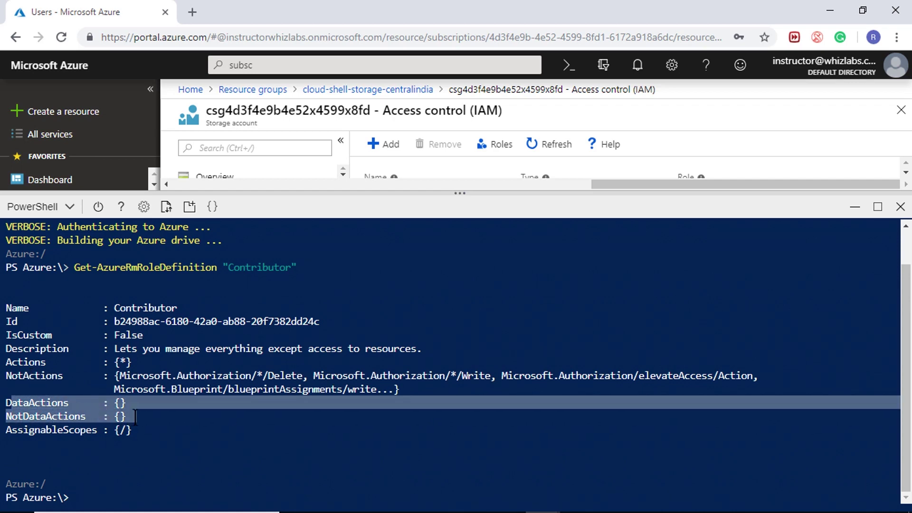
{"action": "left_click", "coordinate": [17, 426]}
{"action": "left_click_drag", "start_coordinate": [10, 429], "coordinate": [130, 430]}
{"action": "left_click", "coordinate": [129, 430]}
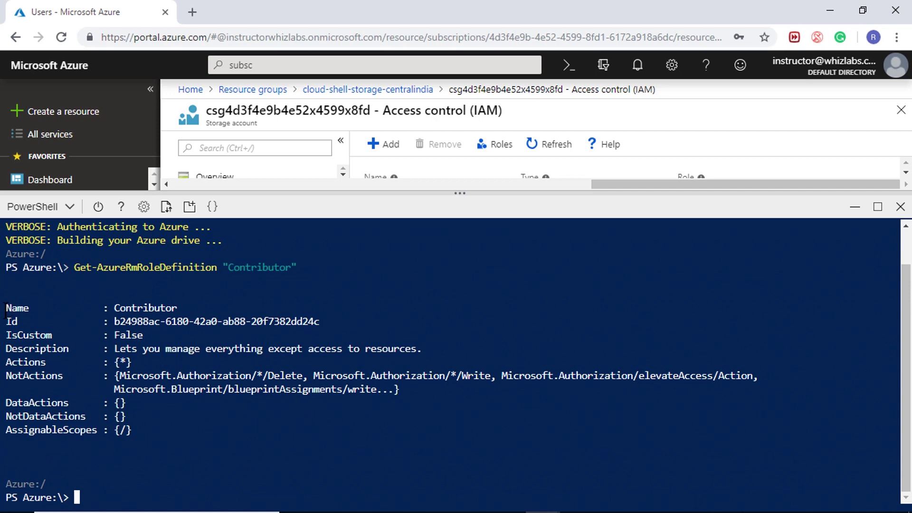
{"action": "left_click_drag", "start_coordinate": [6, 308], "coordinate": [187, 308]}
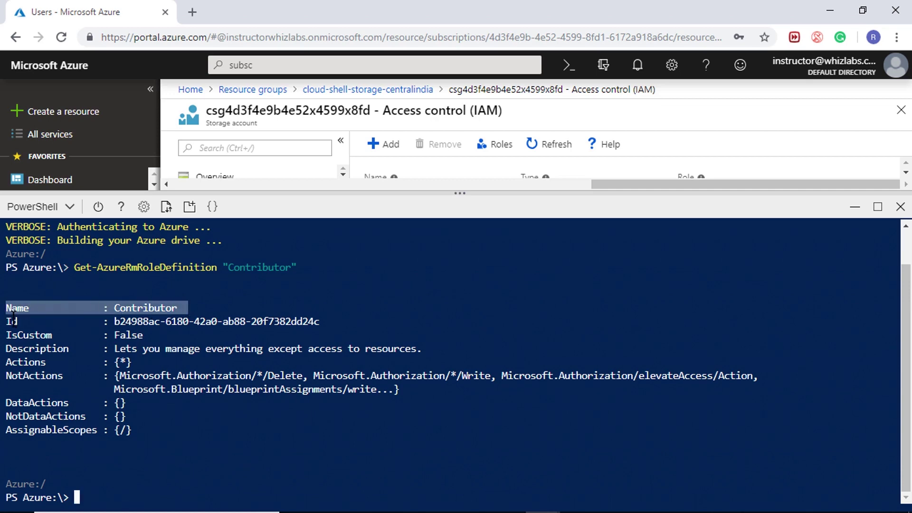
{"action": "left_click_drag", "start_coordinate": [6, 322], "coordinate": [284, 323]}
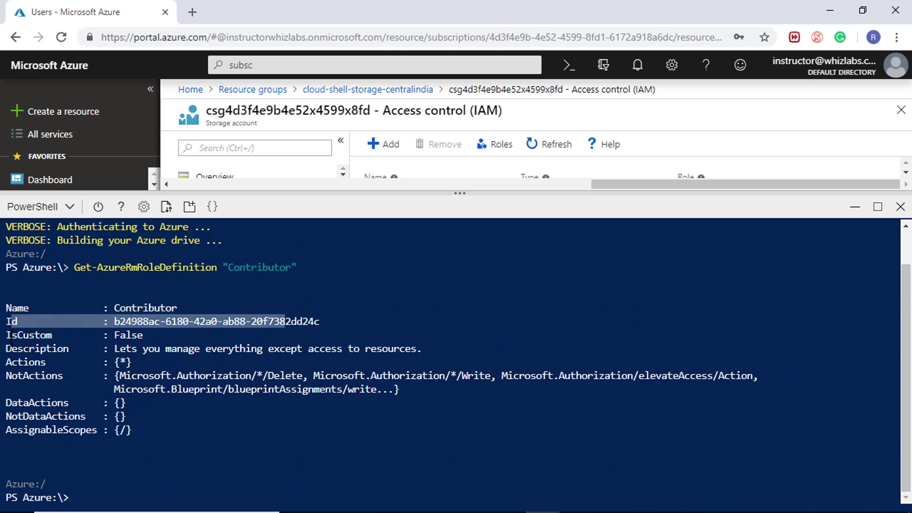
{"action": "left_click_drag", "start_coordinate": [7, 335], "coordinate": [148, 335]}
{"action": "left_click", "coordinate": [133, 336]}
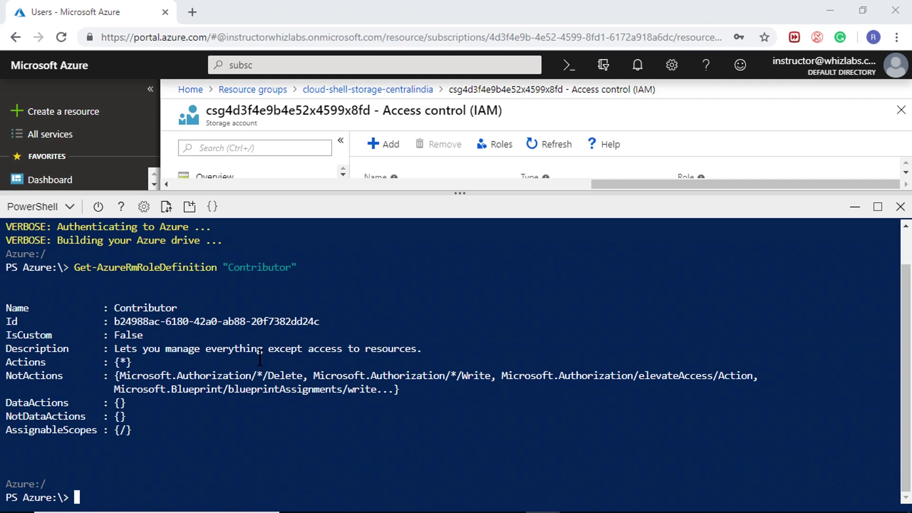
- Run Get-AzureRmRoleDefinition "Contributor" | ConvertTo-Json to output the role definition as JSON, and close Cloud Shell
{"action": "right_click", "coordinate": [269, 478]}
{"action": "left_click", "coordinate": [301, 344]}
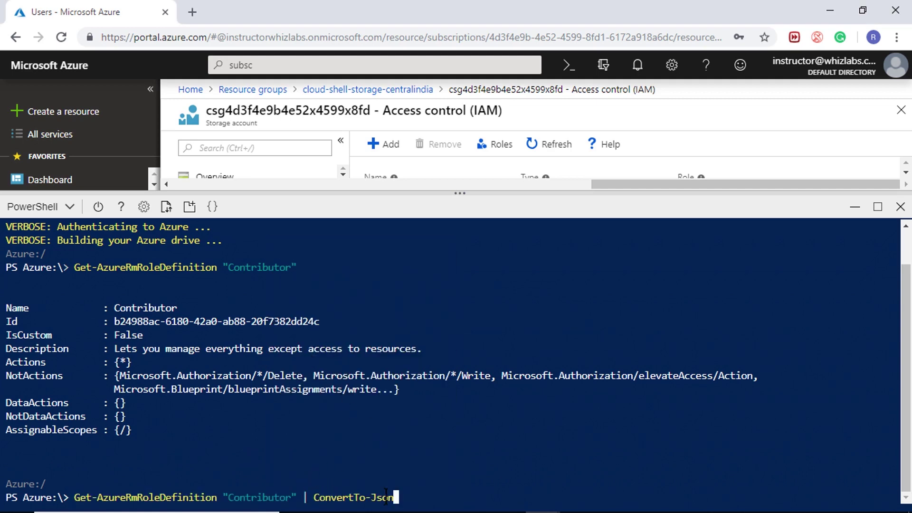
{"action": "key", "text": "Return"}
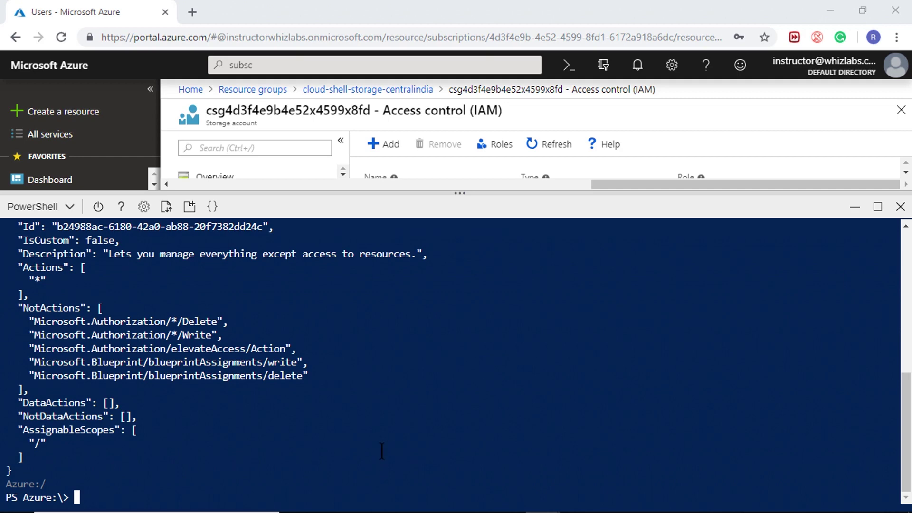
{"action": "left_click", "coordinate": [899, 207]}
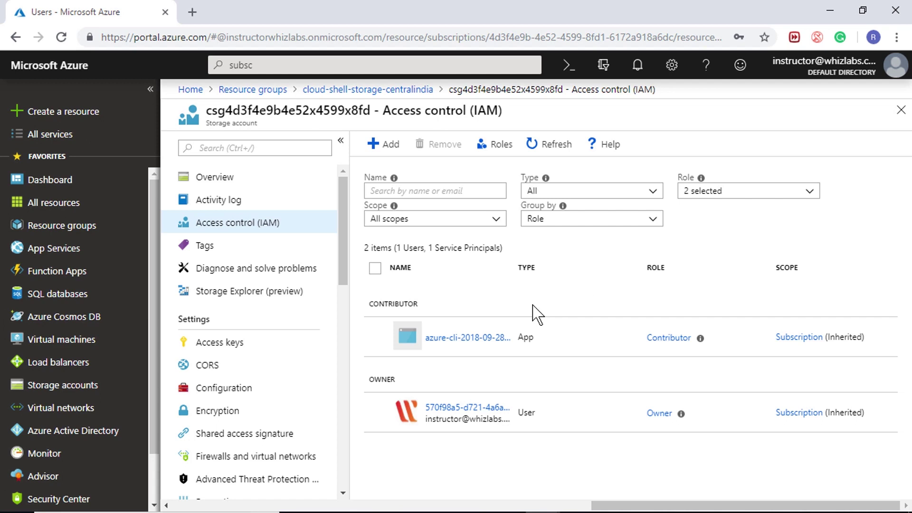
- Open Roles and administrators in Azure Active Directory and look through the list of directory roles
{"action": "left_click", "coordinate": [72, 430]}
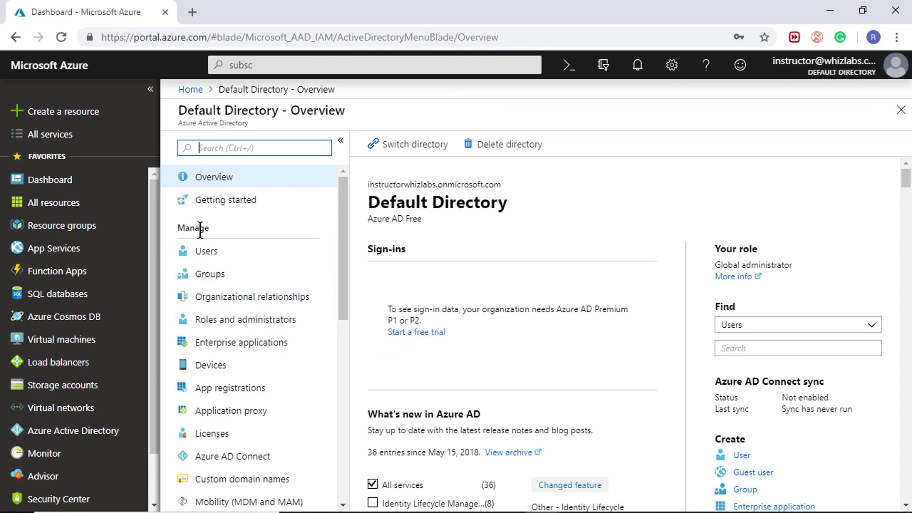
{"action": "left_click", "coordinate": [210, 328]}
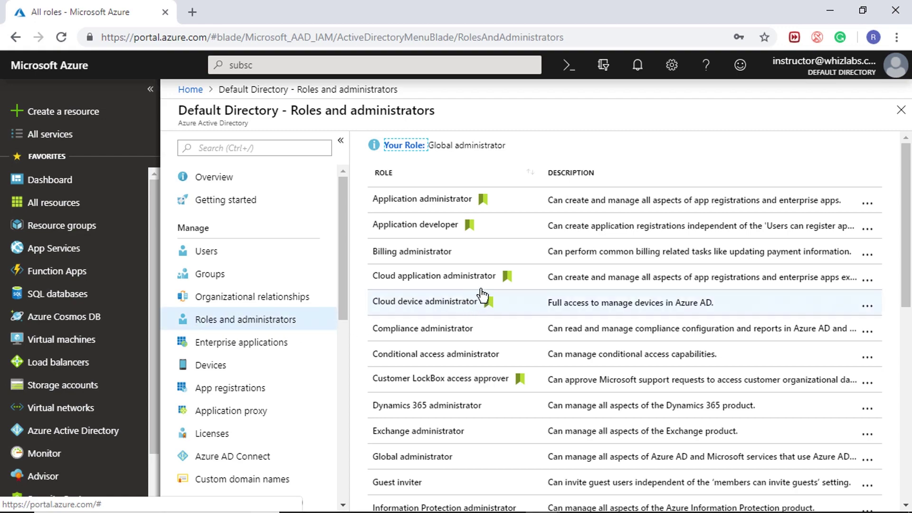
{"action": "scroll", "coordinate": [611, 325], "scroll_direction": "down", "scroll_amount": 4}
{"action": "scroll", "coordinate": [612, 326], "scroll_direction": "down", "scroll_amount": 5}
{"action": "scroll", "coordinate": [613, 332], "scroll_direction": "up", "scroll_amount": 9}
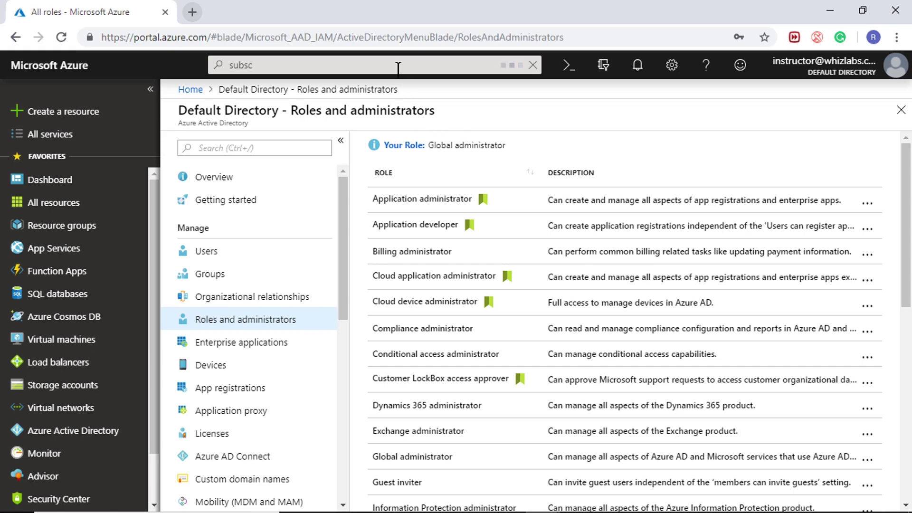
- Open the Free Trial subscription's properties and view its account admin and service admin entries
{"action": "left_click", "coordinate": [397, 67]}
{"action": "left_click", "coordinate": [322, 112]}
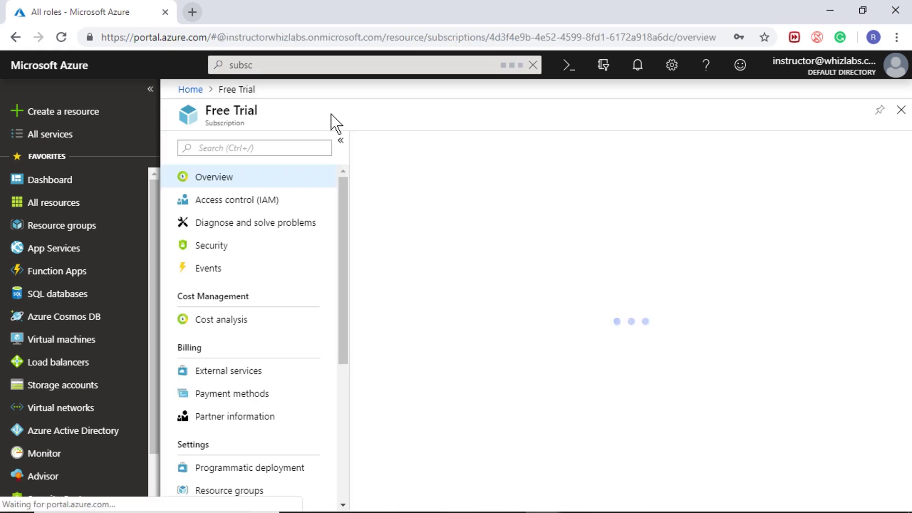
{"action": "scroll", "coordinate": [275, 266], "scroll_direction": "down", "scroll_amount": 4}
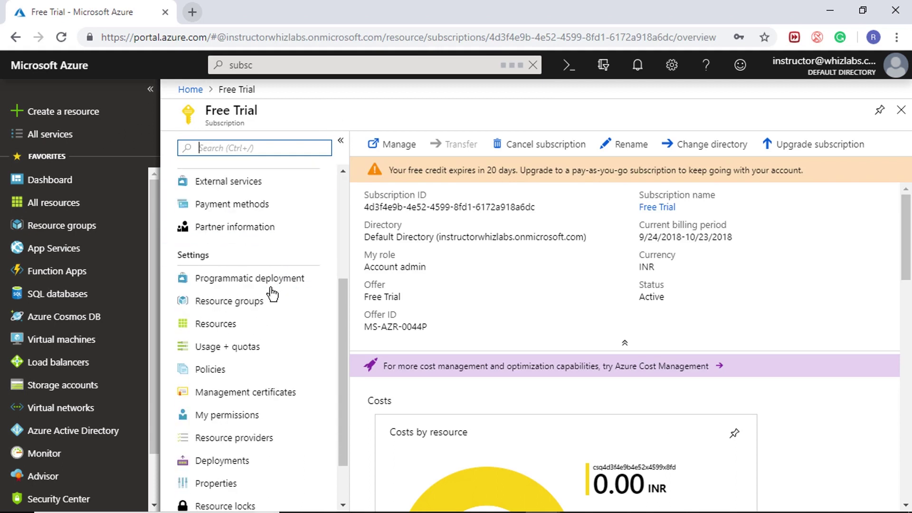
{"action": "scroll", "coordinate": [273, 304], "scroll_direction": "down", "scroll_amount": 1}
{"action": "left_click", "coordinate": [236, 422]}
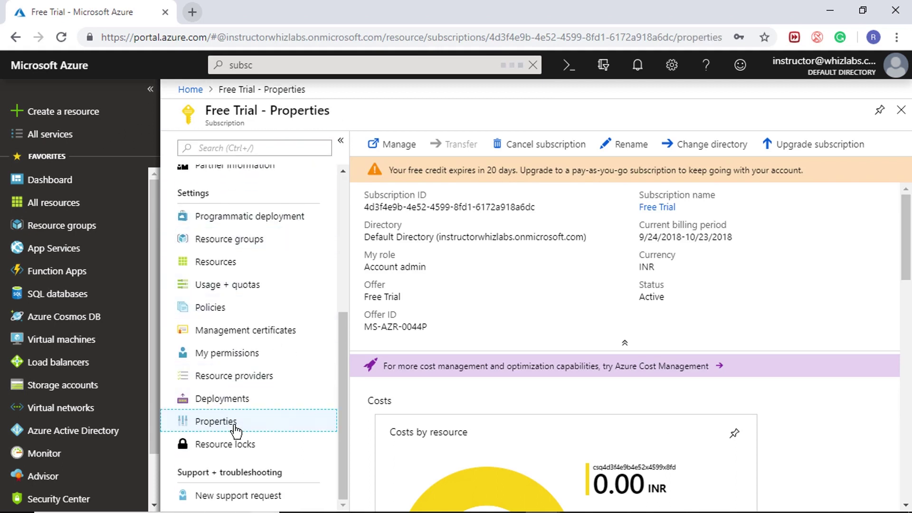
{"action": "scroll", "coordinate": [650, 378], "scroll_direction": "down", "scroll_amount": 5}
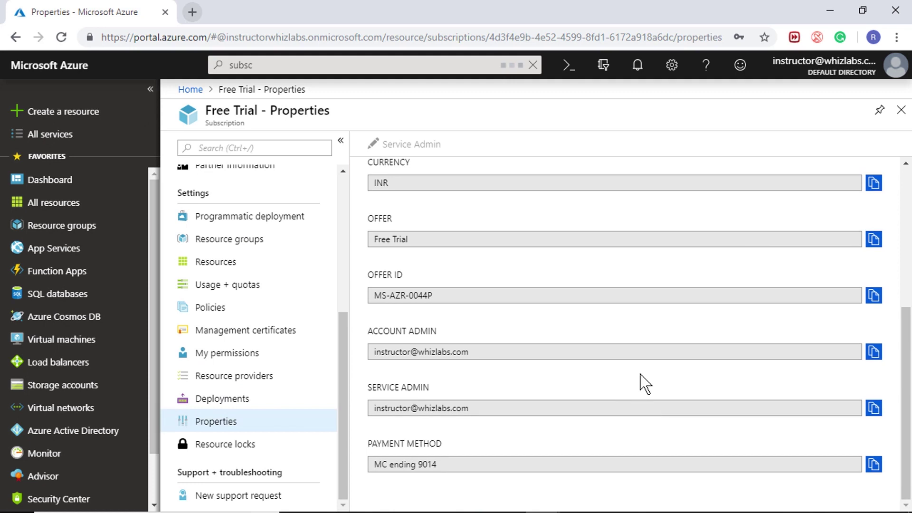
{"action": "left_click_drag", "start_coordinate": [370, 331], "coordinate": [442, 338]}
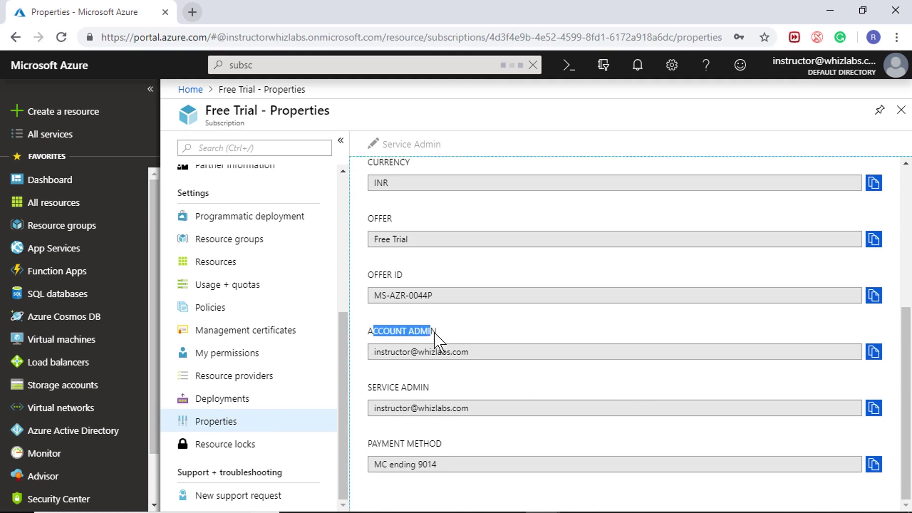
{"action": "left_click", "coordinate": [372, 332]}
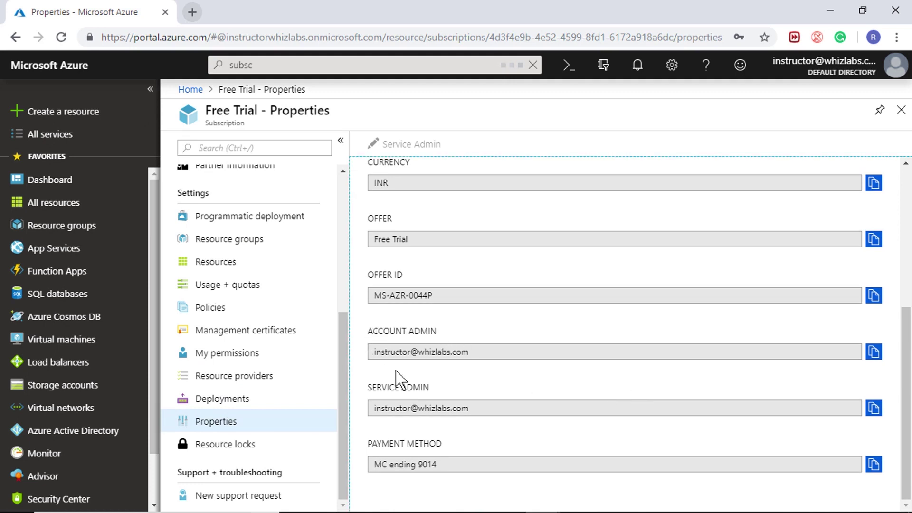